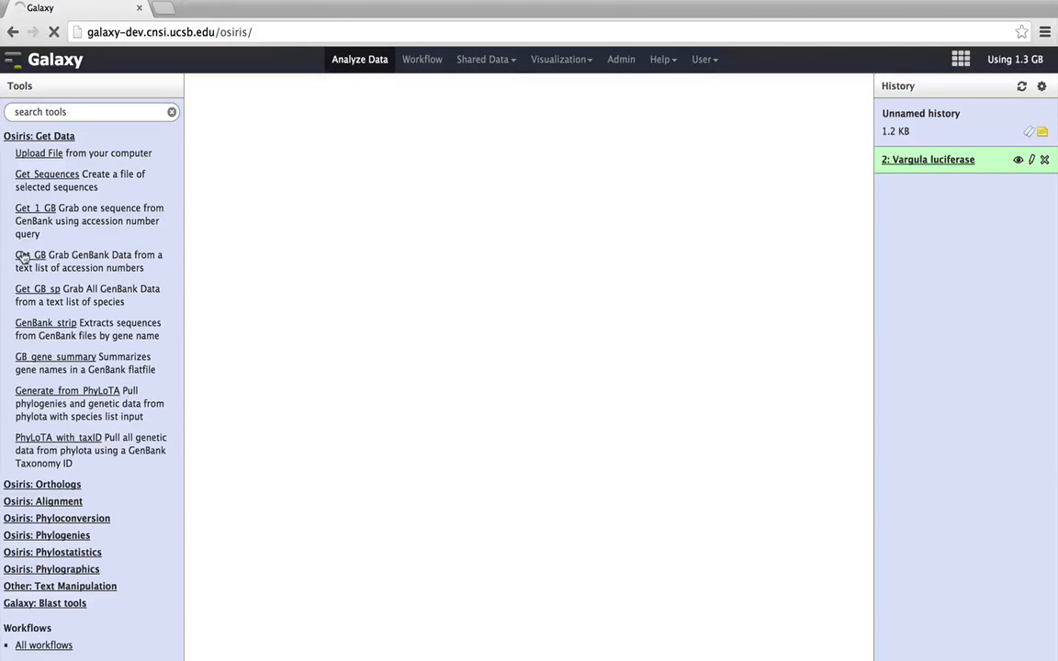
- Examine the Get_GB tool's input fields, help text and the choices for the text list of accession numbers
{"action": "scroll", "coordinate": [441, 429], "scroll_direction": "down", "scroll_amount": 3}
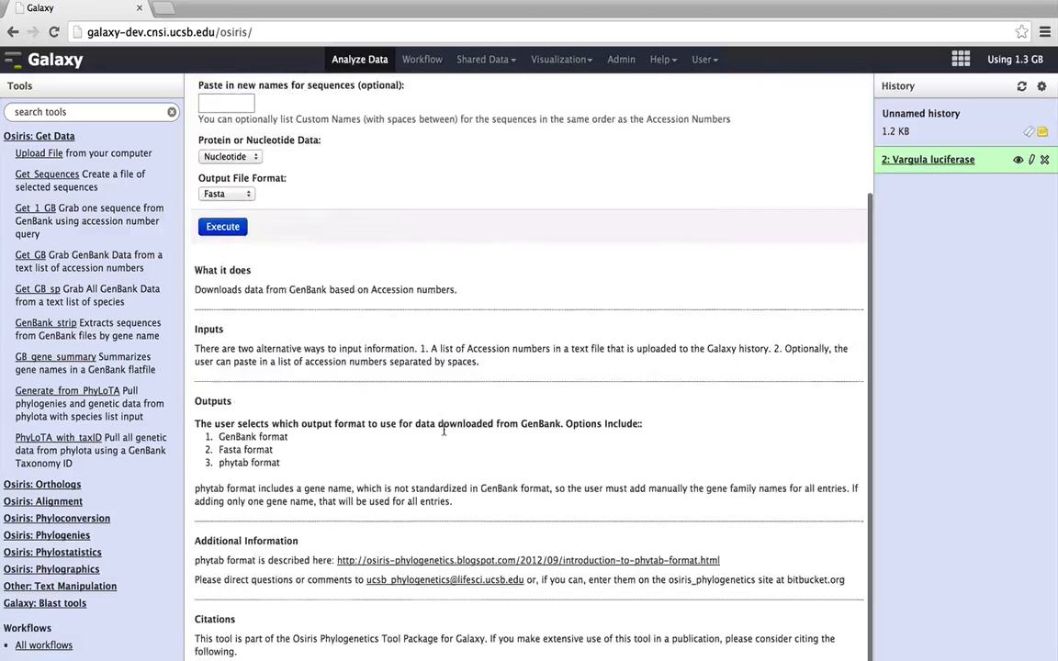
{"action": "scroll", "coordinate": [441, 429], "scroll_direction": "up", "scroll_amount": 3}
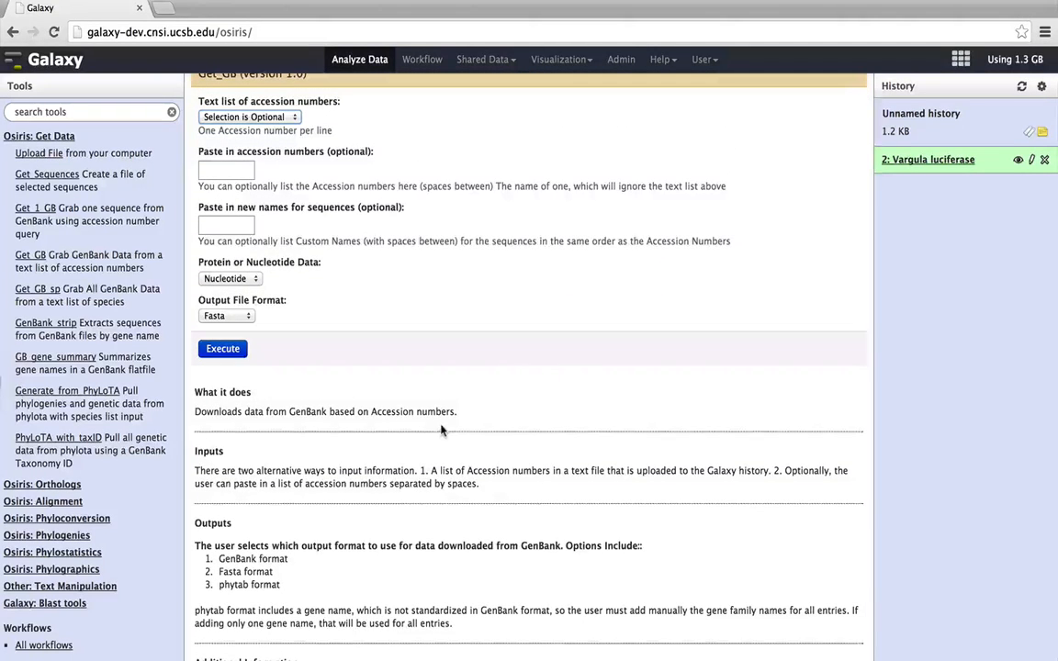
{"action": "left_click", "coordinate": [267, 117]}
{"action": "left_click", "coordinate": [267, 118]}
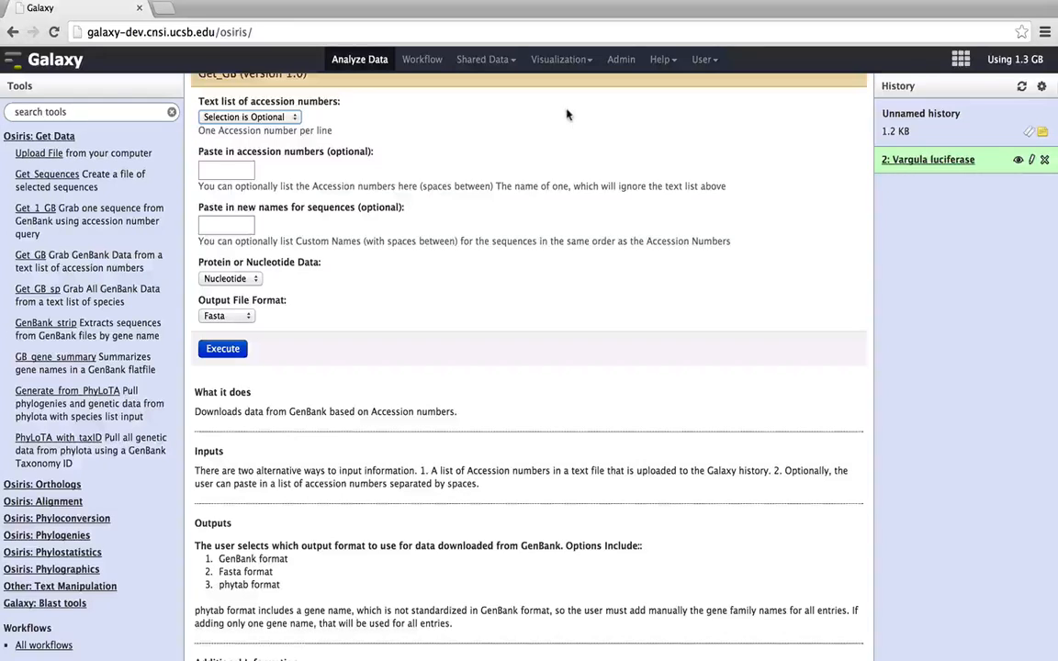
- Open the Upload File tool, then switch to Microsoft Excel and copy the accession numbers in cells A1:A5
{"action": "left_click", "coordinate": [37, 154]}
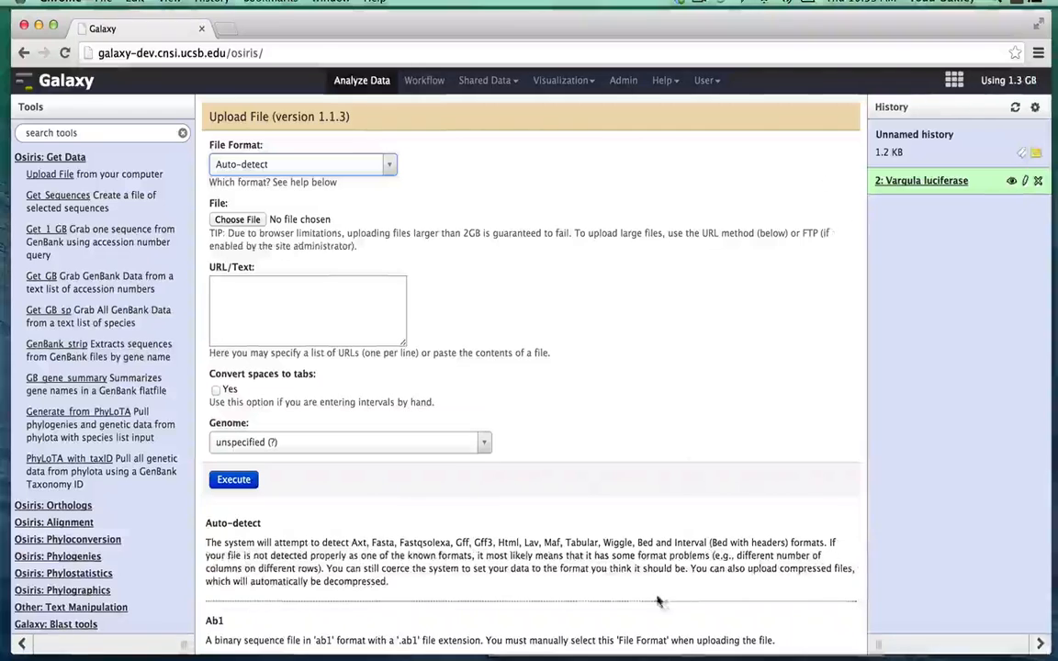
{"action": "left_click", "coordinate": [627, 652]}
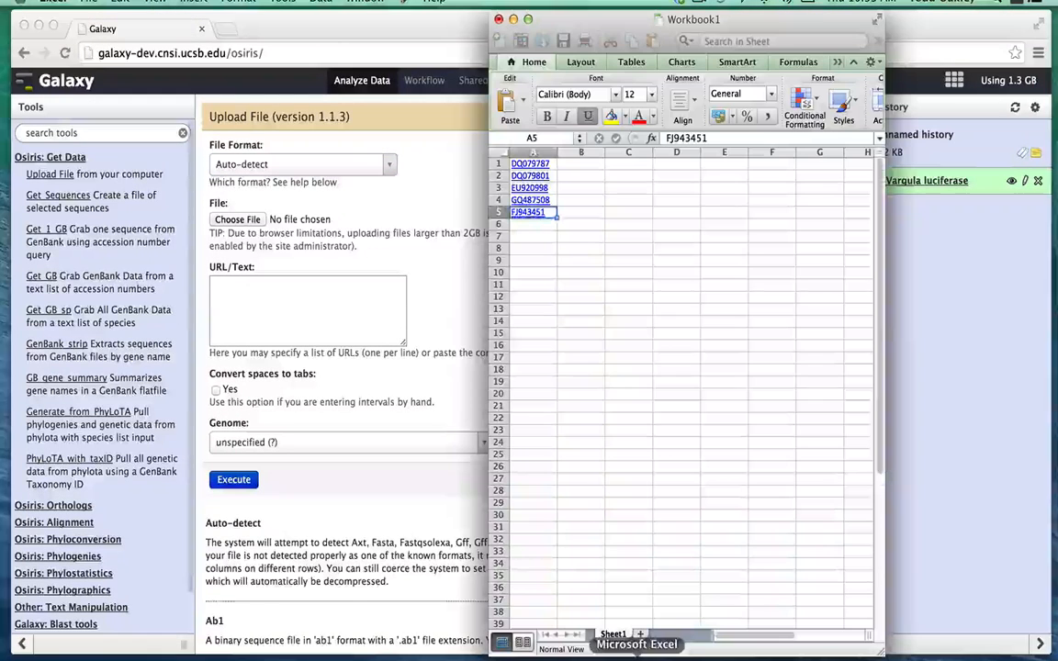
{"action": "left_click", "coordinate": [538, 225]}
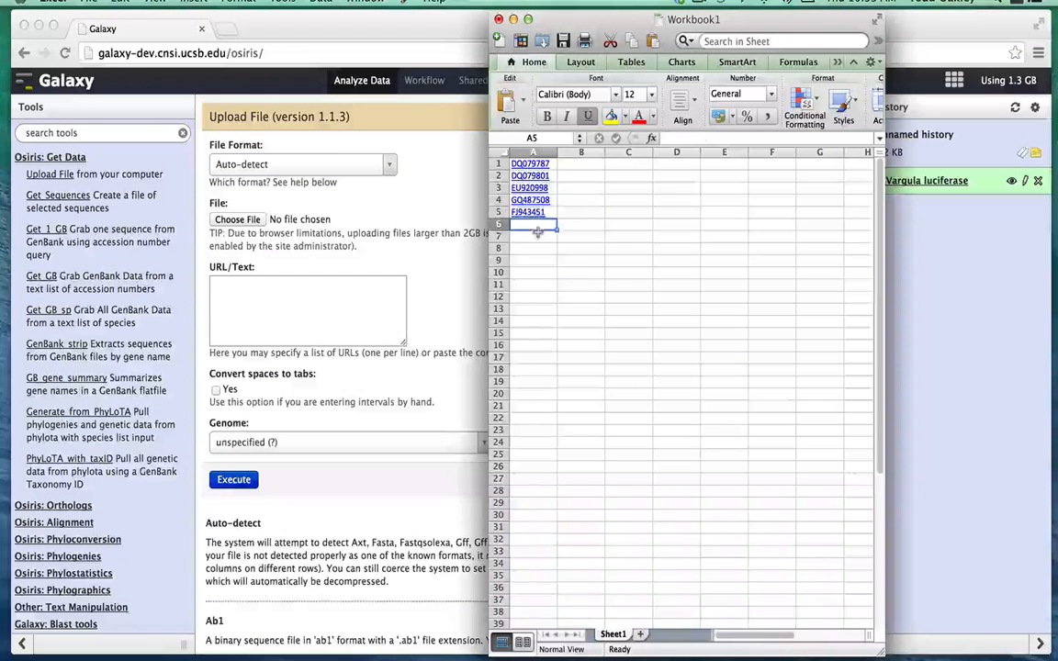
{"action": "left_click_drag", "start_coordinate": [542, 212], "coordinate": [519, 168]}
{"action": "key", "text": "super+c"}
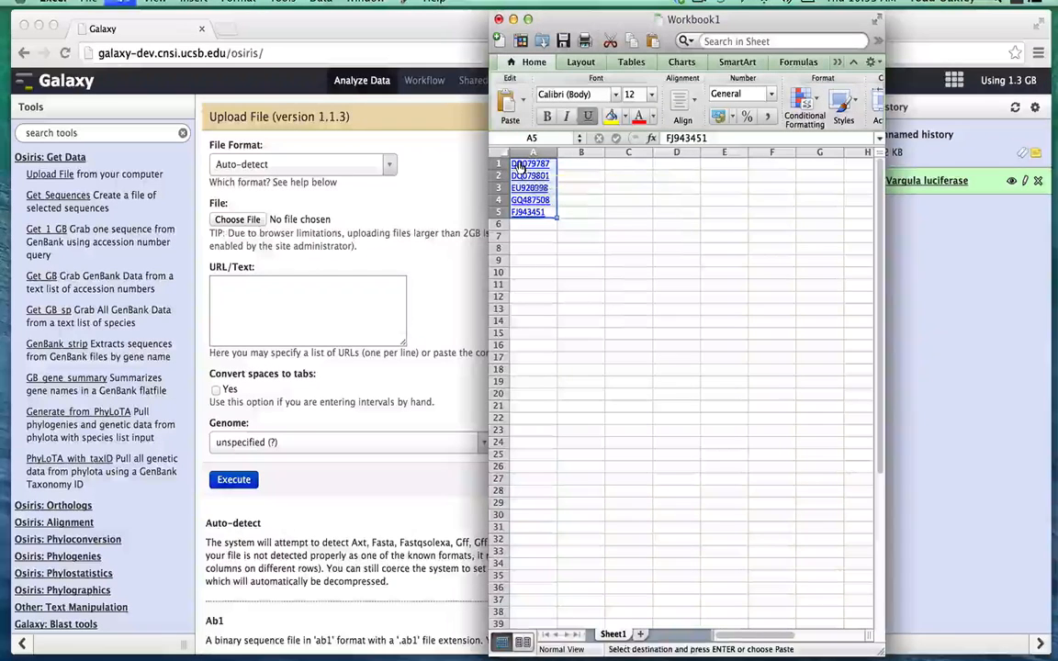
- Back in Galaxy, upload the copied accession numbers as pasted text with the file format set to txt
{"action": "left_click", "coordinate": [312, 312]}
{"action": "left_click", "coordinate": [264, 303]}
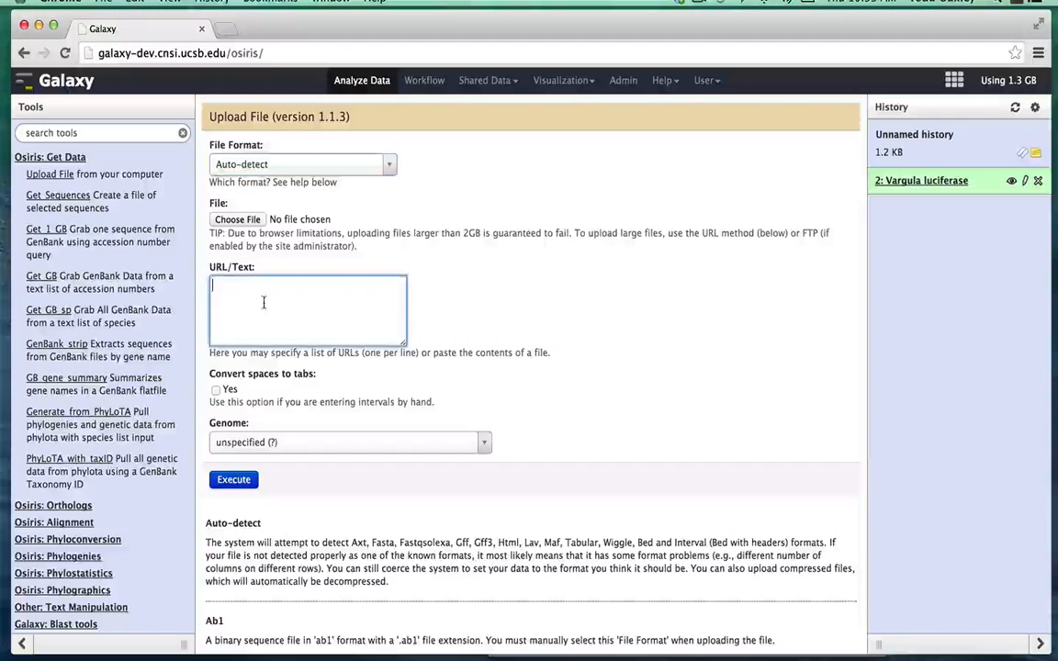
{"action": "key", "text": "super+v"}
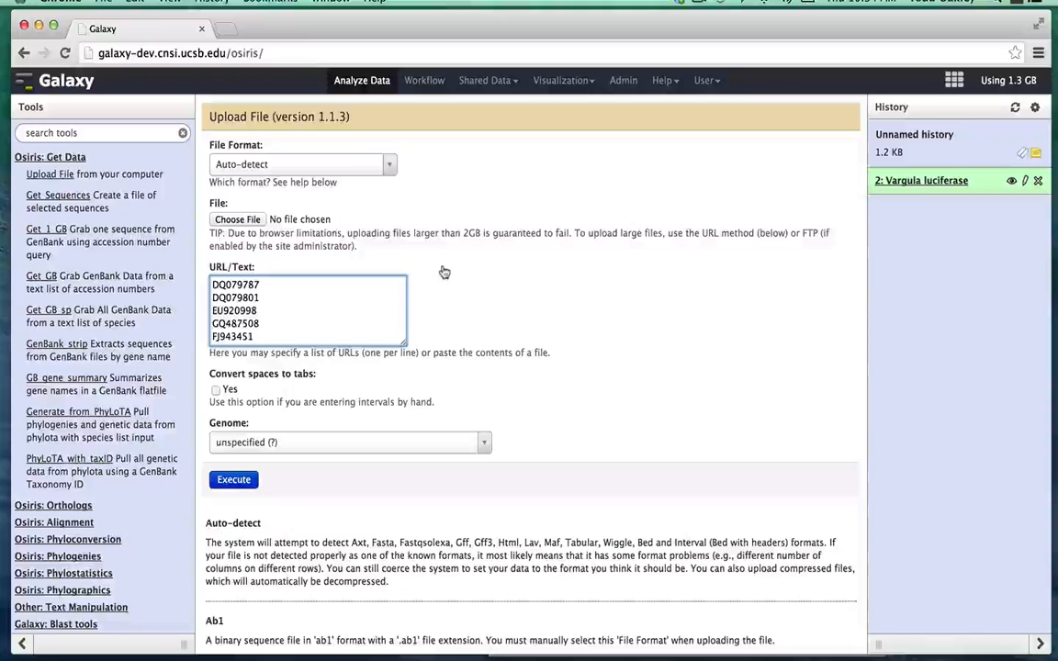
{"action": "left_click", "coordinate": [335, 166]}
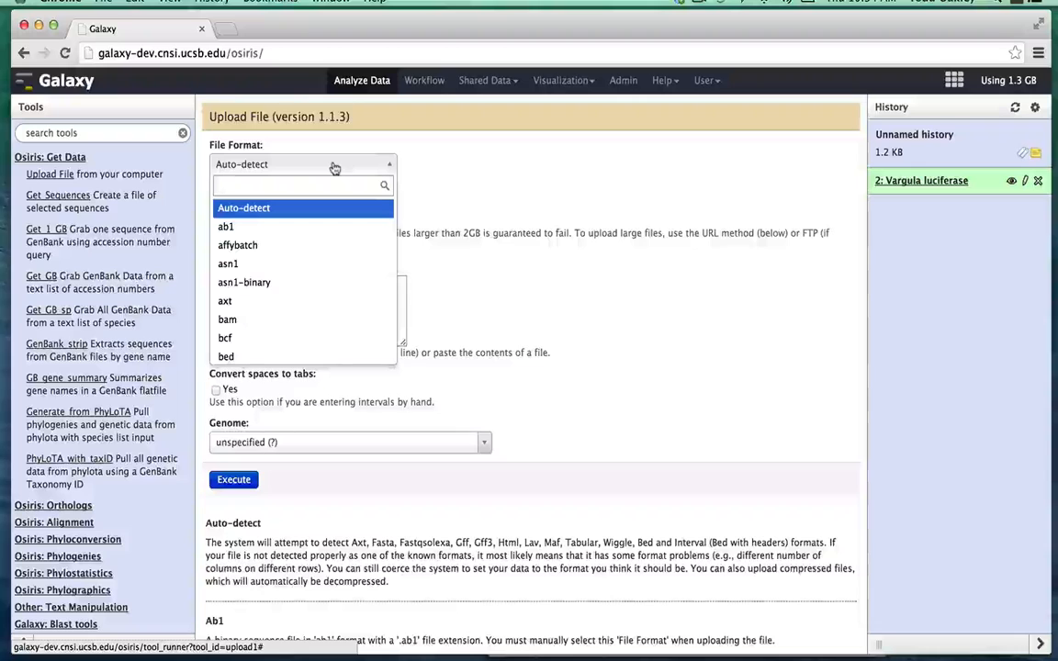
{"action": "type", "text": "txt"}
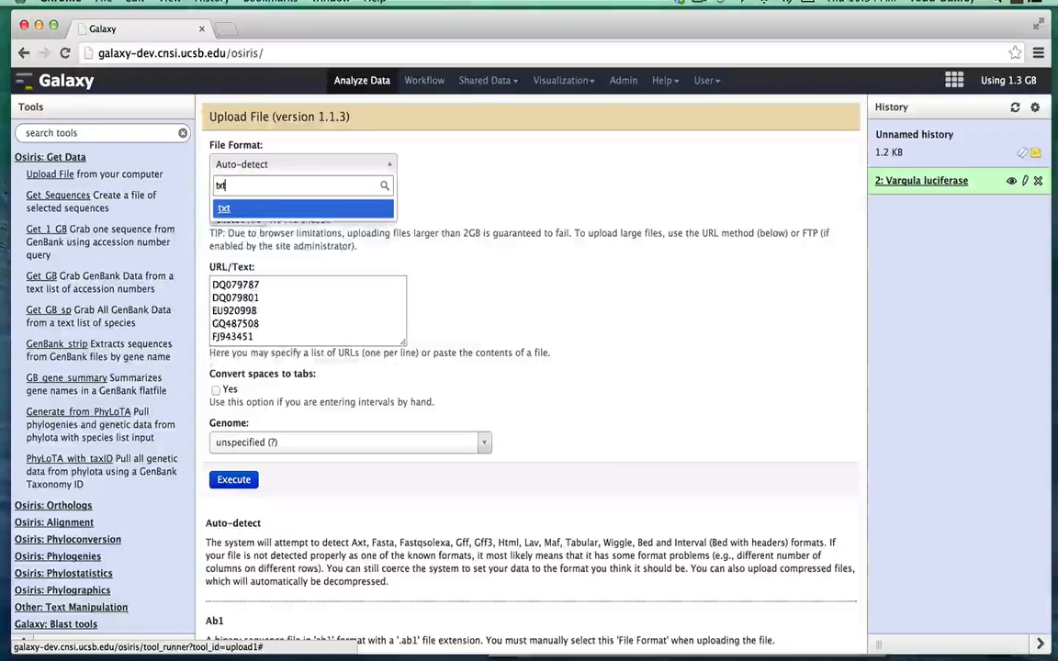
{"action": "left_click", "coordinate": [229, 209]}
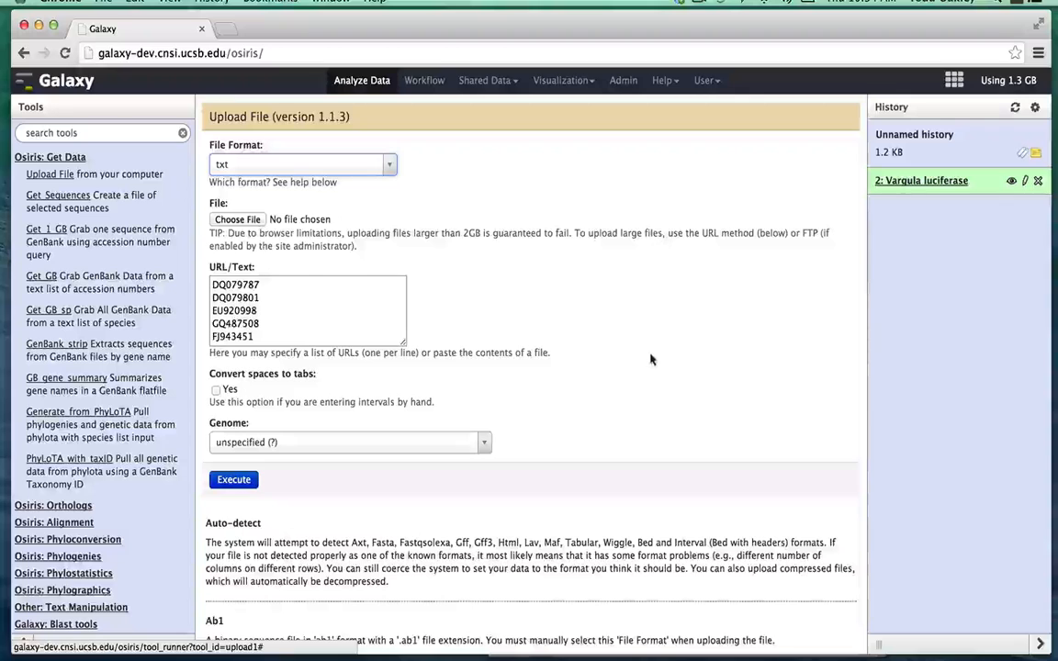
{"action": "left_click", "coordinate": [250, 481]}
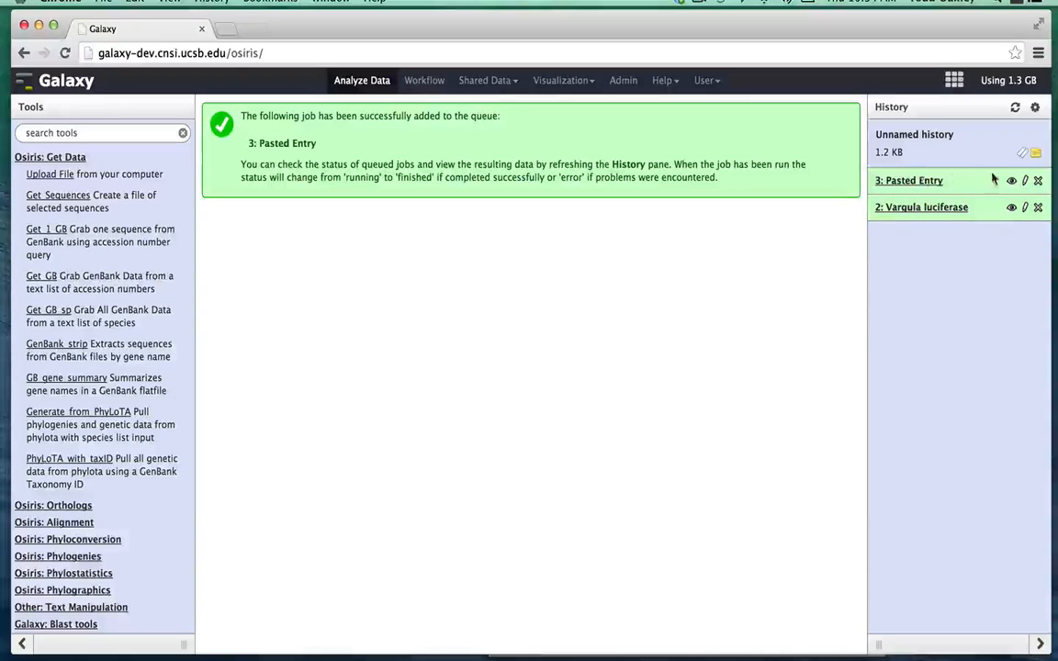
- Rename the Pasted Entry dataset in the history to "Accession numbers" and save its attributes
{"action": "left_click", "coordinate": [1025, 182]}
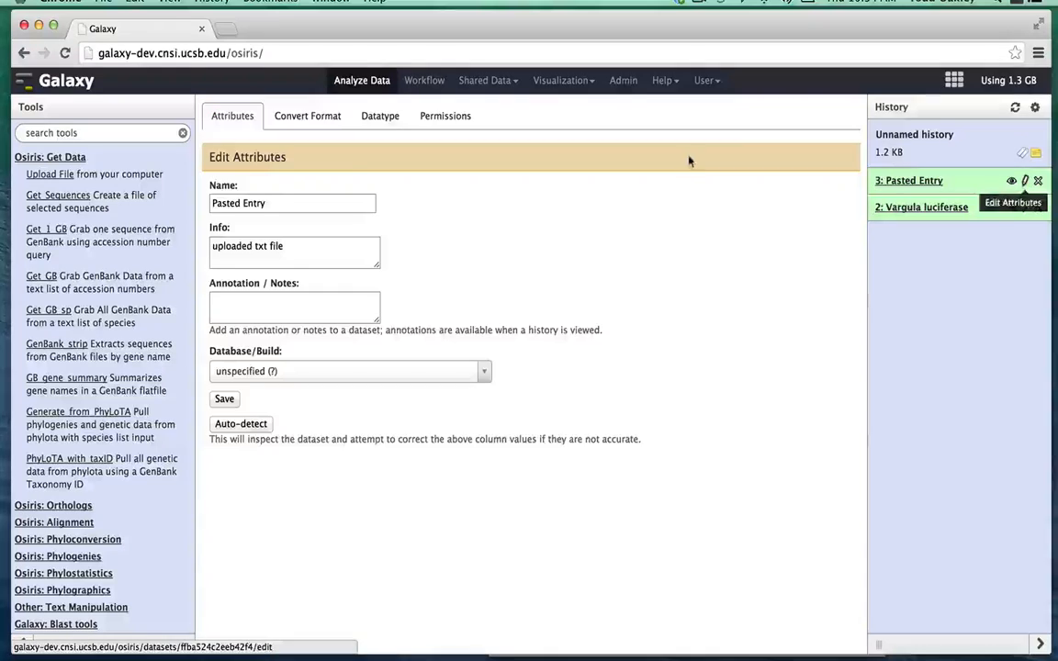
{"action": "left_click_drag", "start_coordinate": [272, 204], "coordinate": [208, 203]}
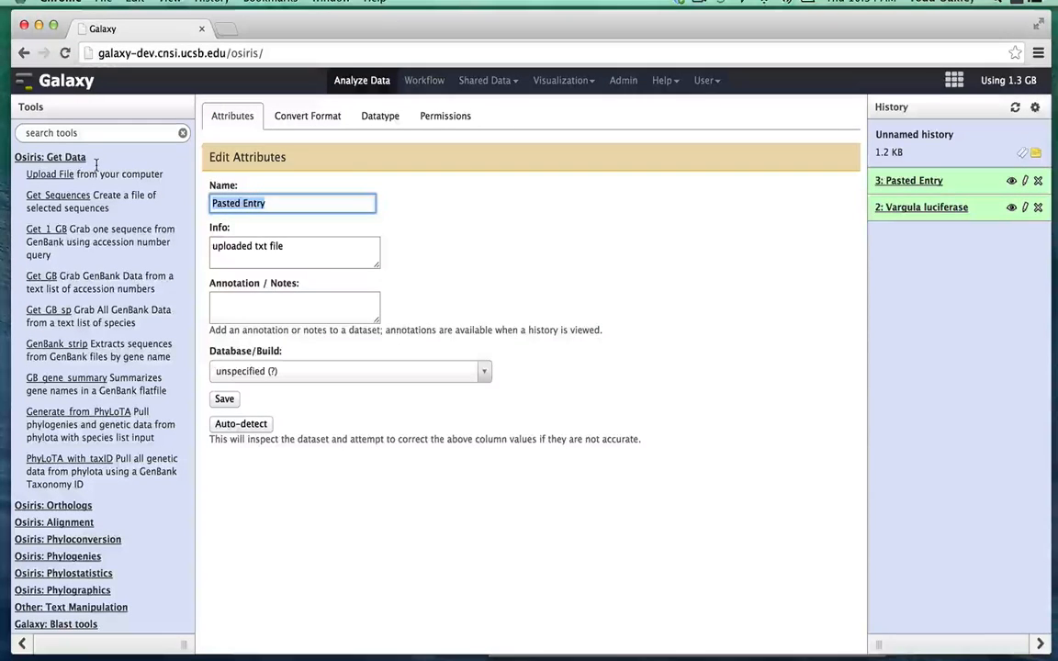
{"action": "type", "text": "Accession"}
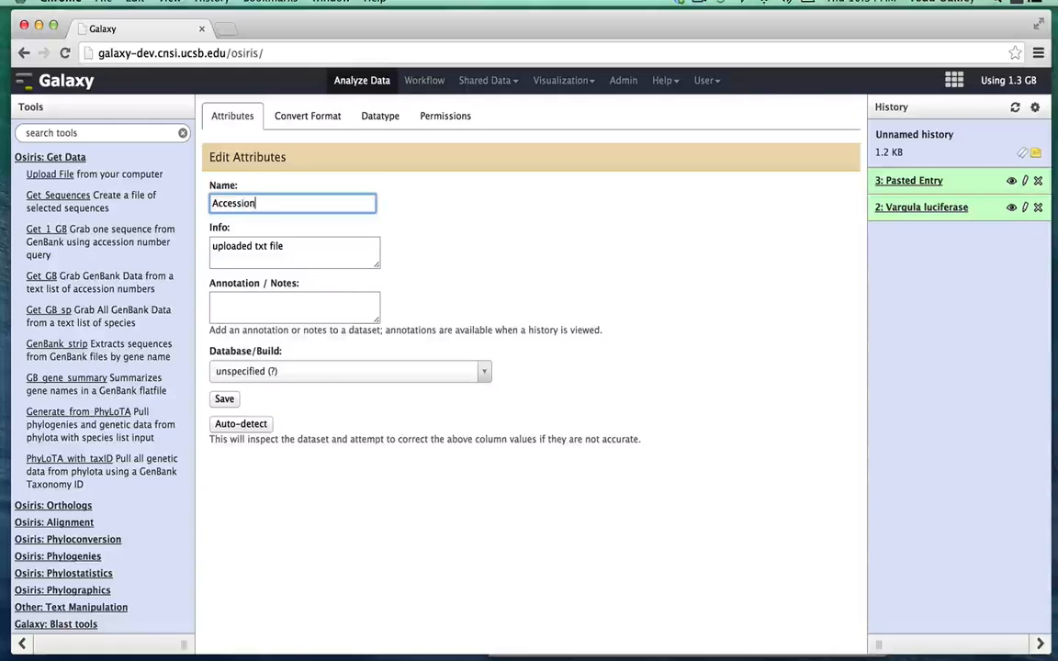
{"action": "type", "text": " numbers"}
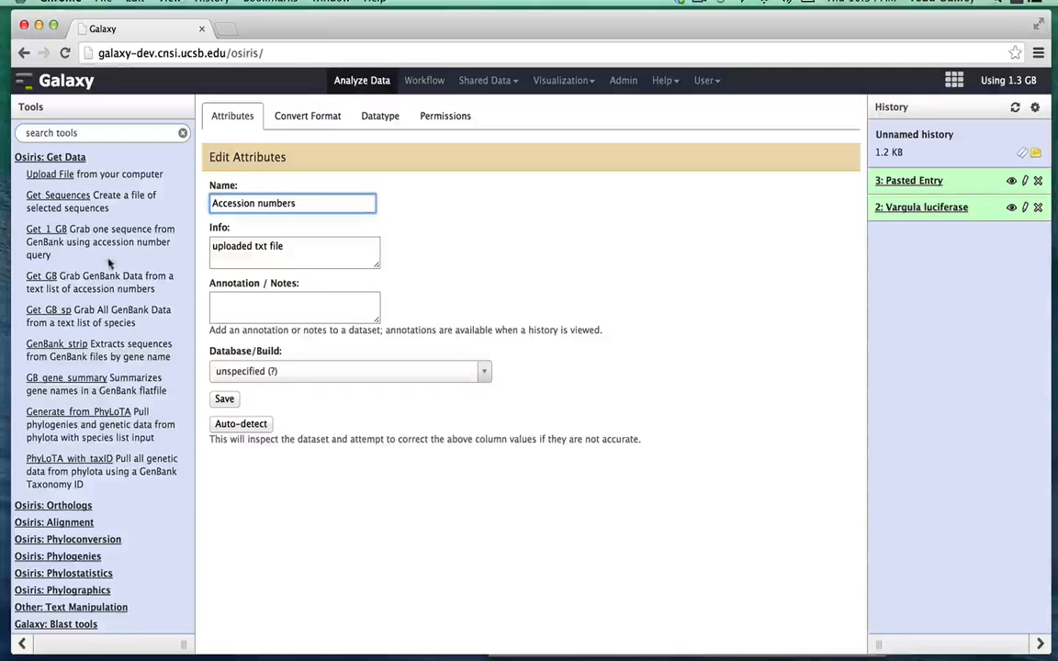
{"action": "left_click", "coordinate": [221, 399]}
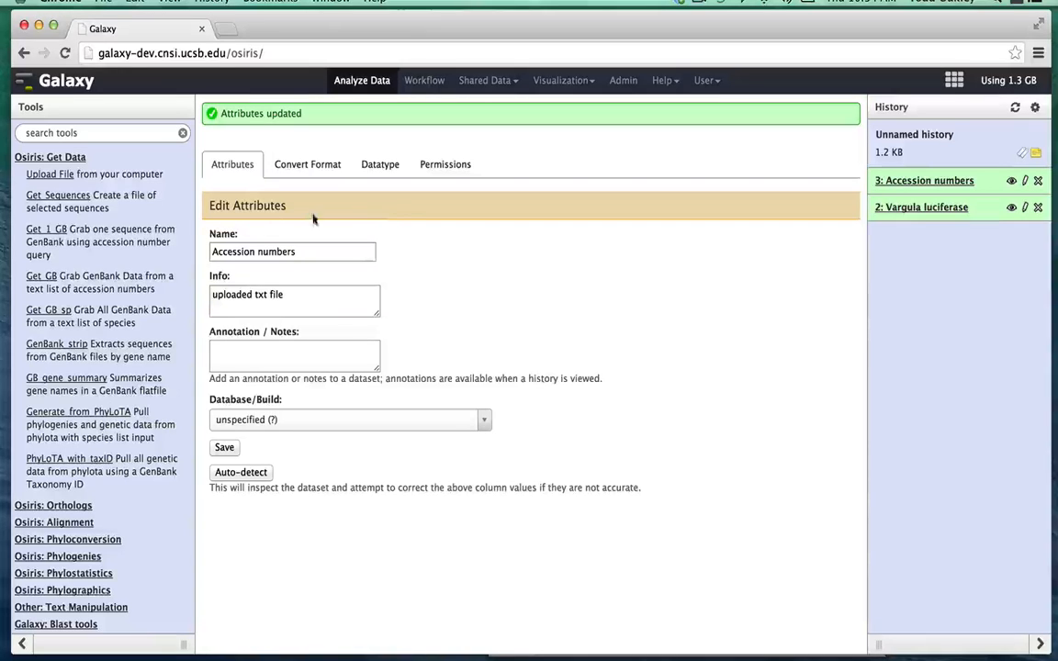
- Run Get_GB on the Accession numbers dataset with Nucleotide data and Fasta as the output file format
{"action": "left_click", "coordinate": [36, 277]}
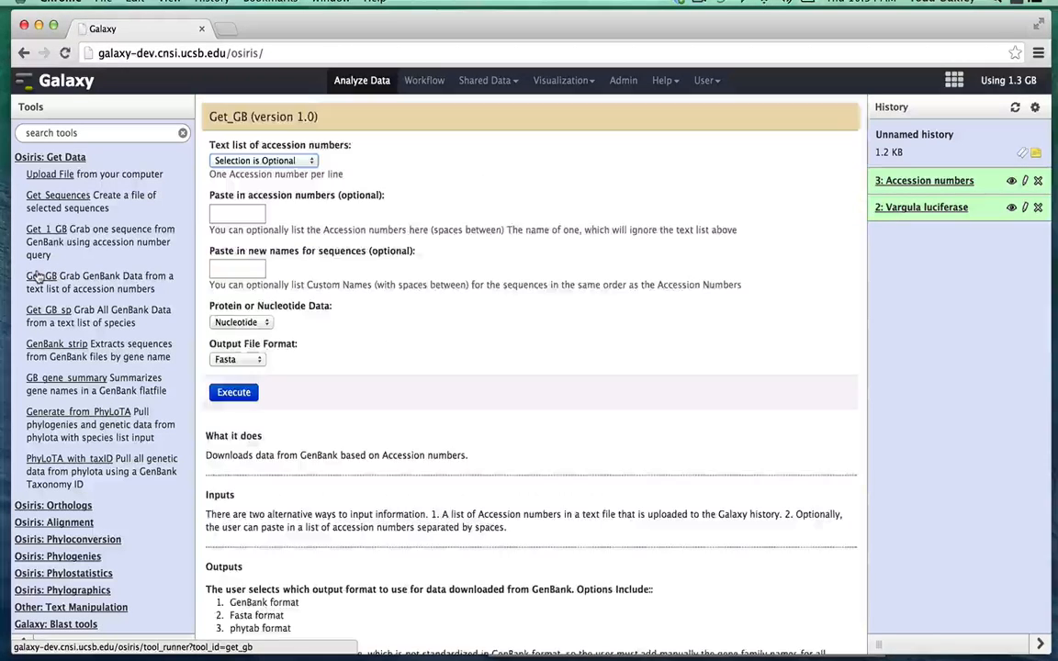
{"action": "left_click", "coordinate": [262, 160]}
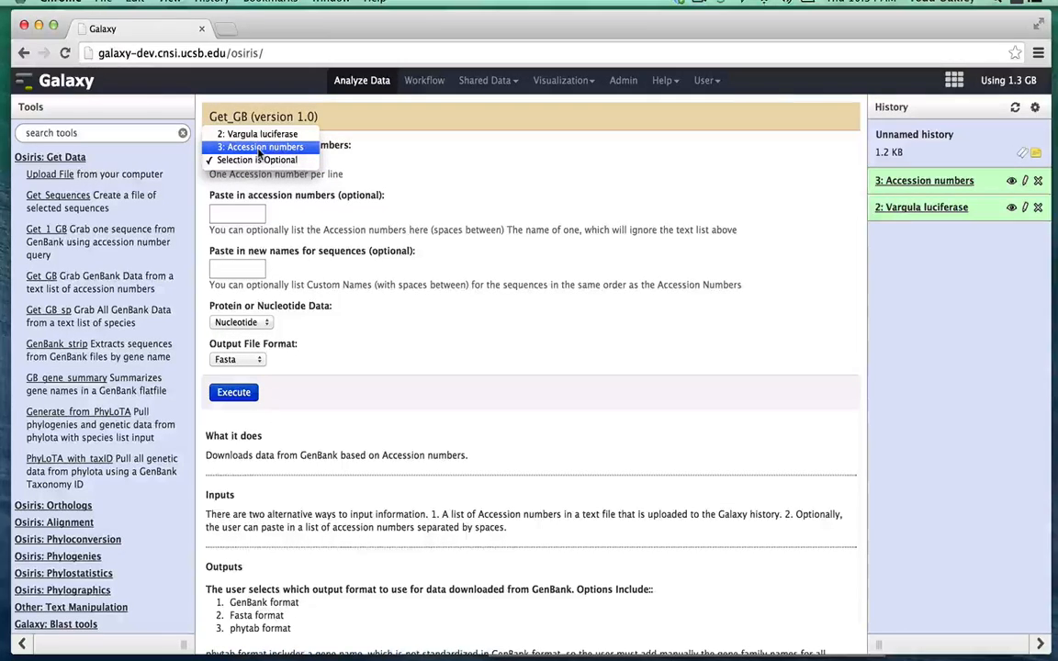
{"action": "left_click", "coordinate": [260, 149]}
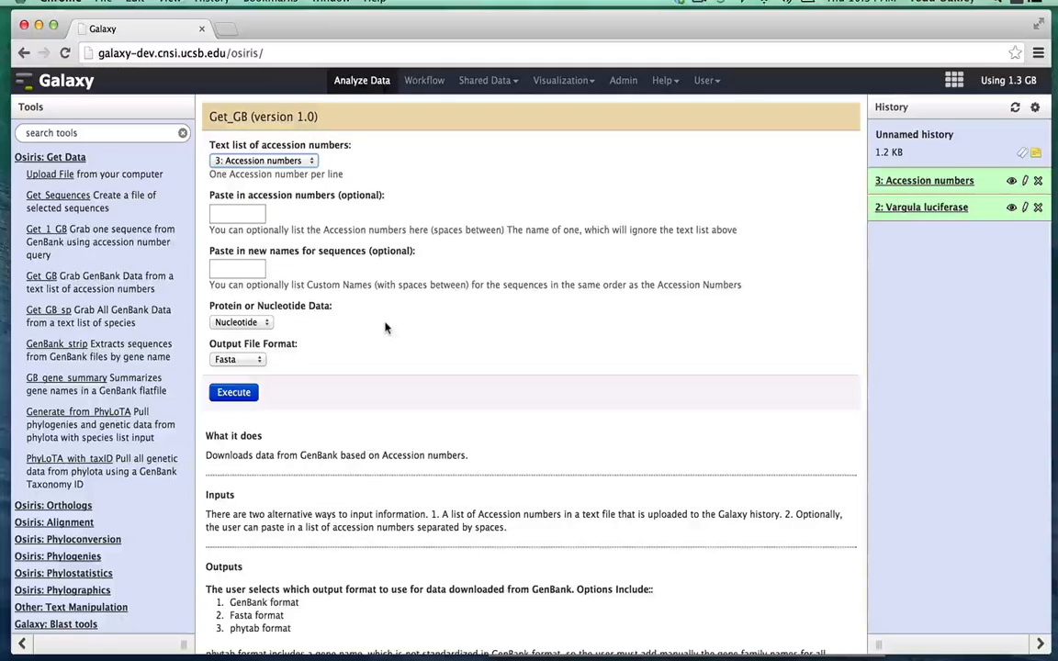
{"action": "left_click", "coordinate": [241, 322]}
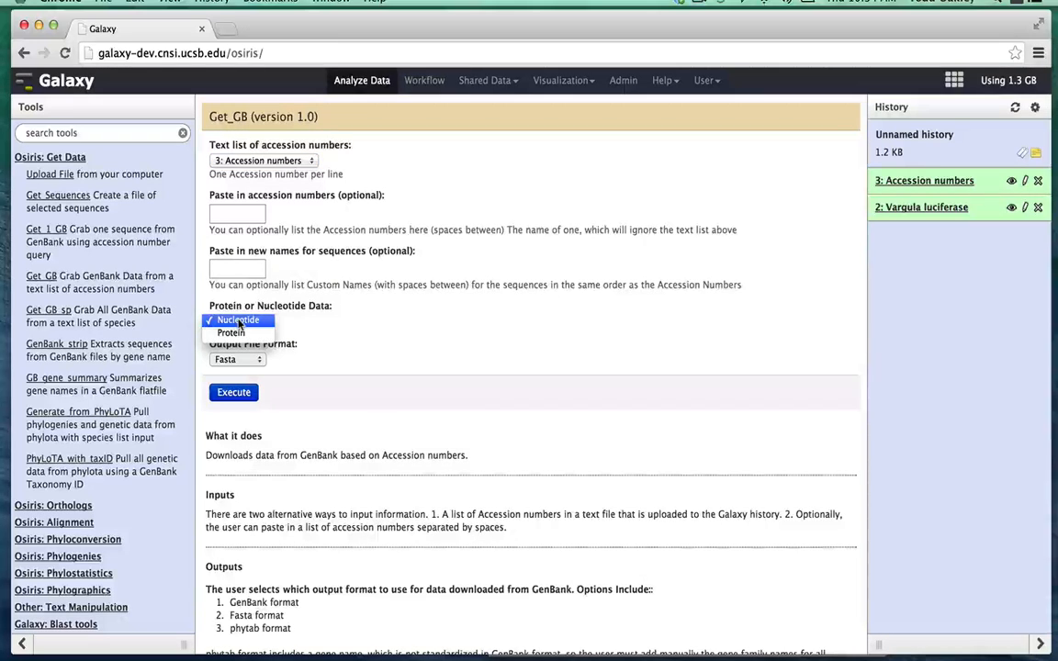
{"action": "left_click", "coordinate": [239, 322]}
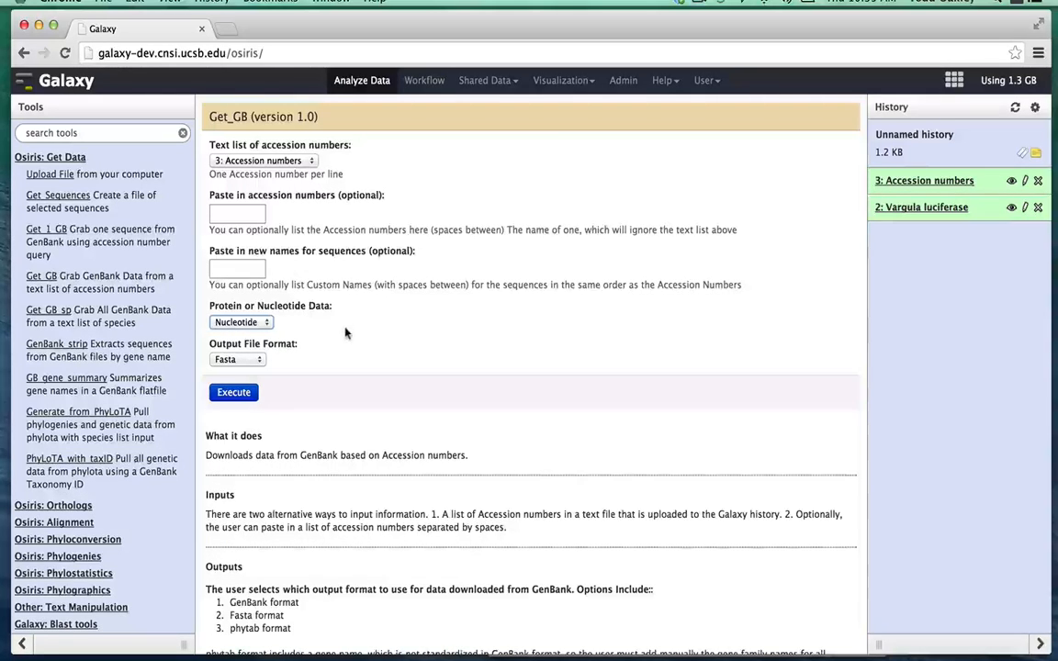
{"action": "left_click", "coordinate": [227, 360]}
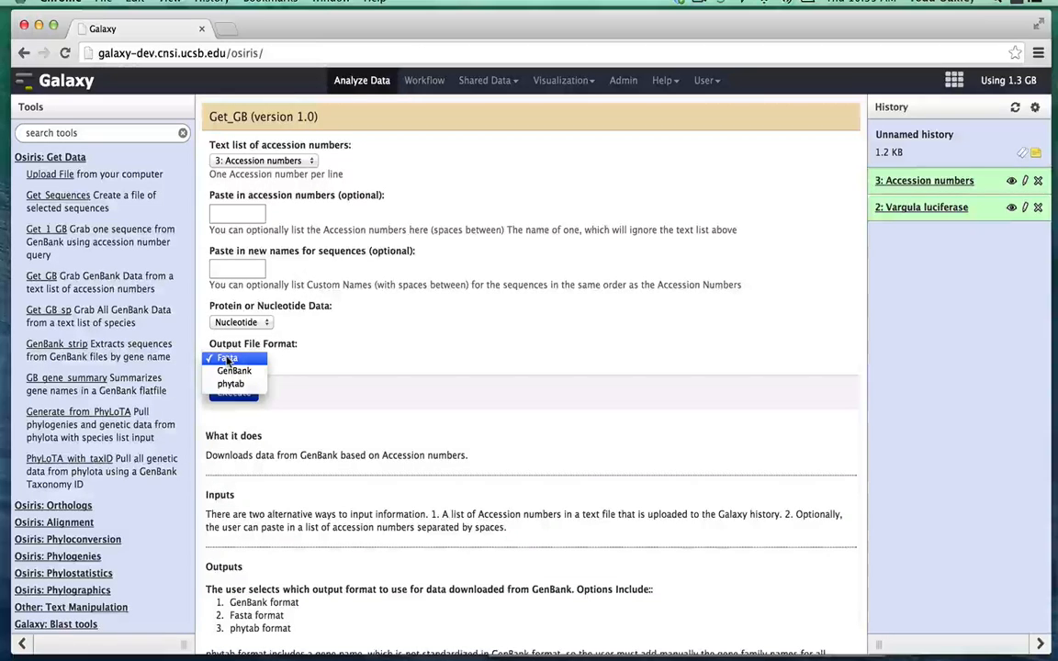
{"action": "left_click", "coordinate": [226, 358]}
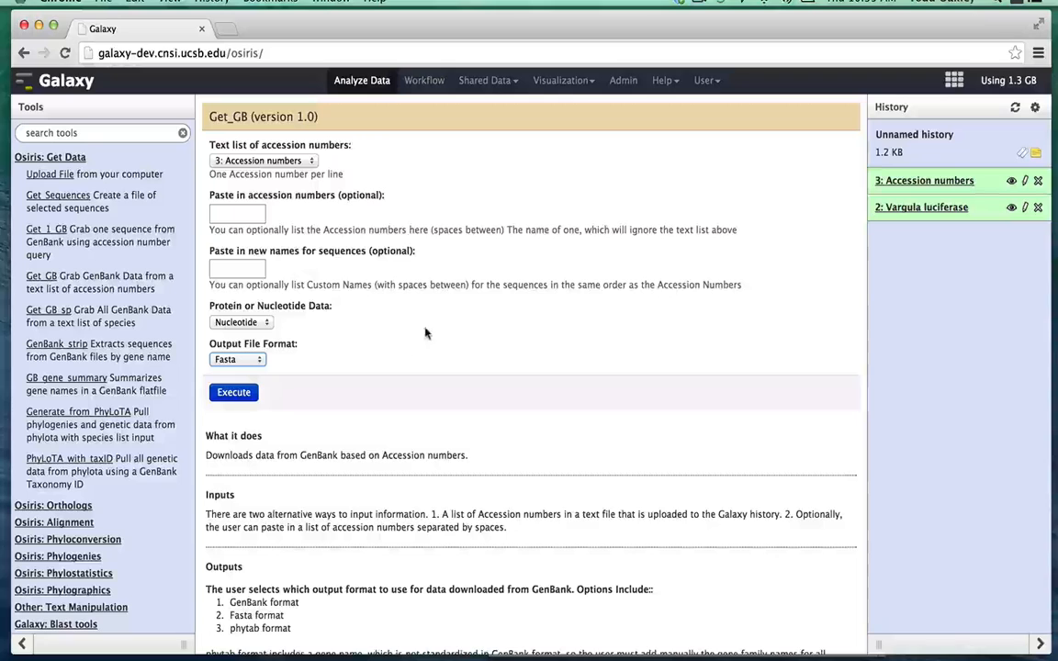
{"action": "left_click", "coordinate": [233, 392]}
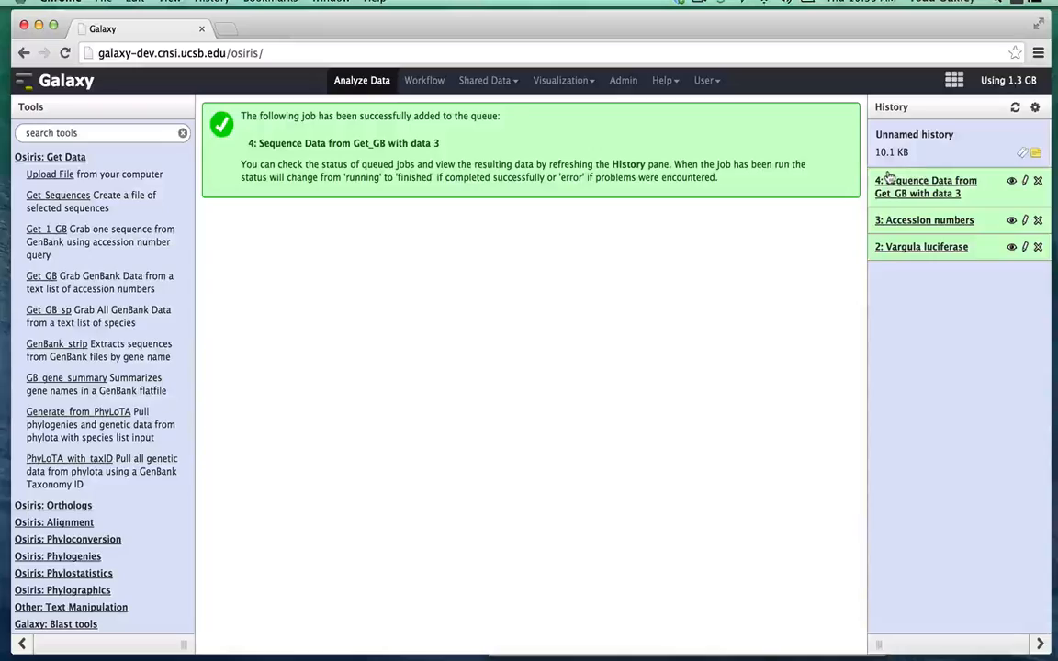
- View the sequence data produced by Get_GB and look through the downloaded Fasta records
{"action": "left_click", "coordinate": [1011, 181]}
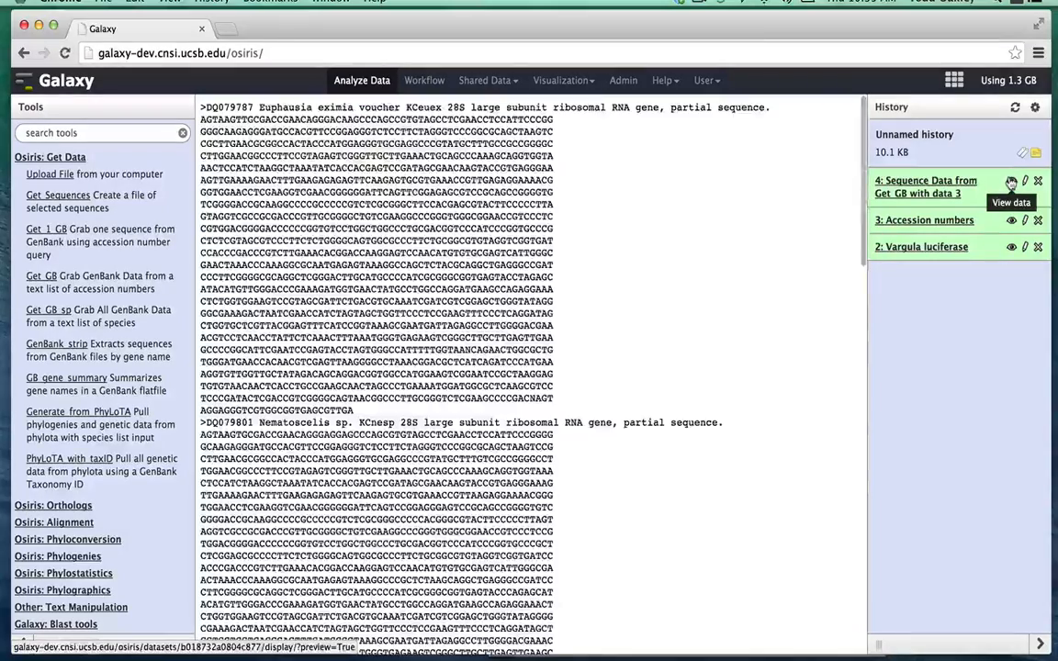
{"action": "scroll", "coordinate": [453, 300], "scroll_direction": "down", "scroll_amount": 8}
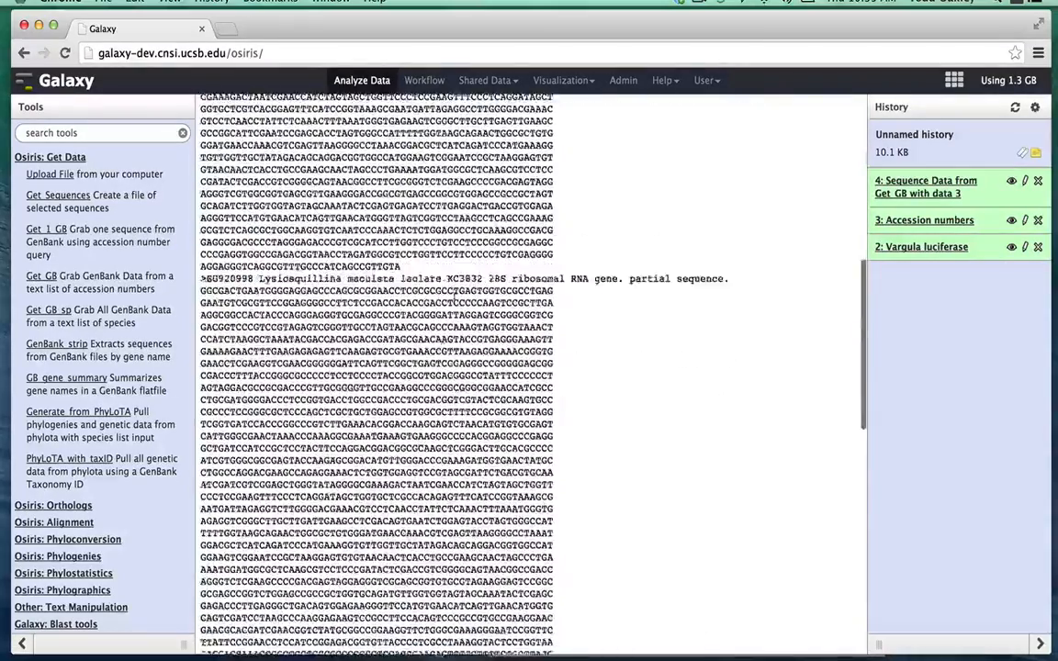
{"action": "scroll", "coordinate": [454, 299], "scroll_direction": "down", "scroll_amount": 15}
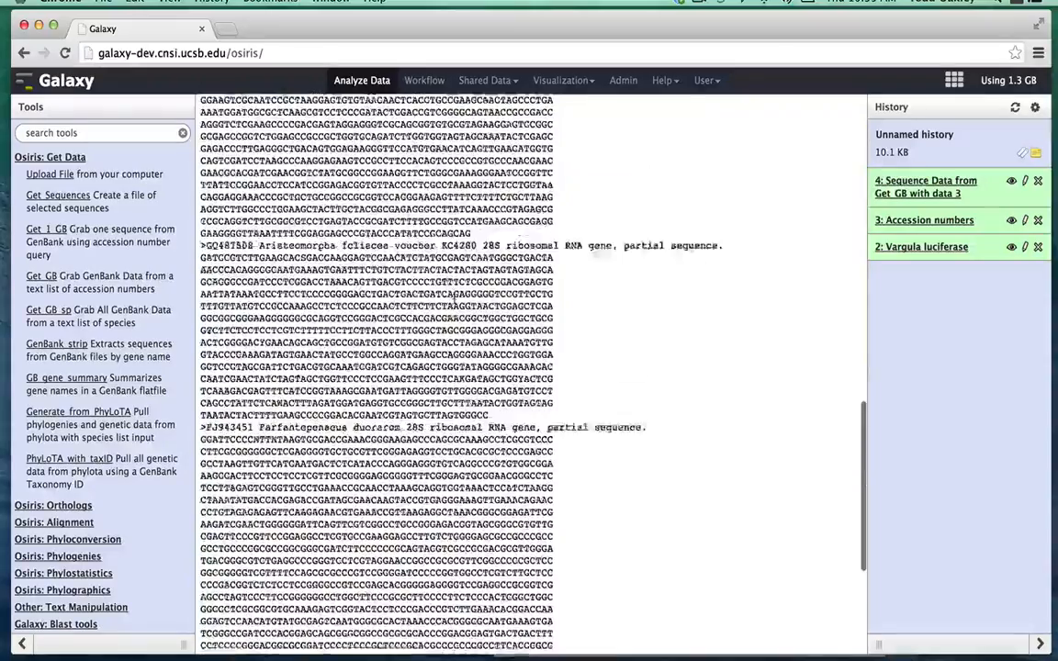
{"action": "scroll", "coordinate": [453, 299], "scroll_direction": "up", "scroll_amount": 20}
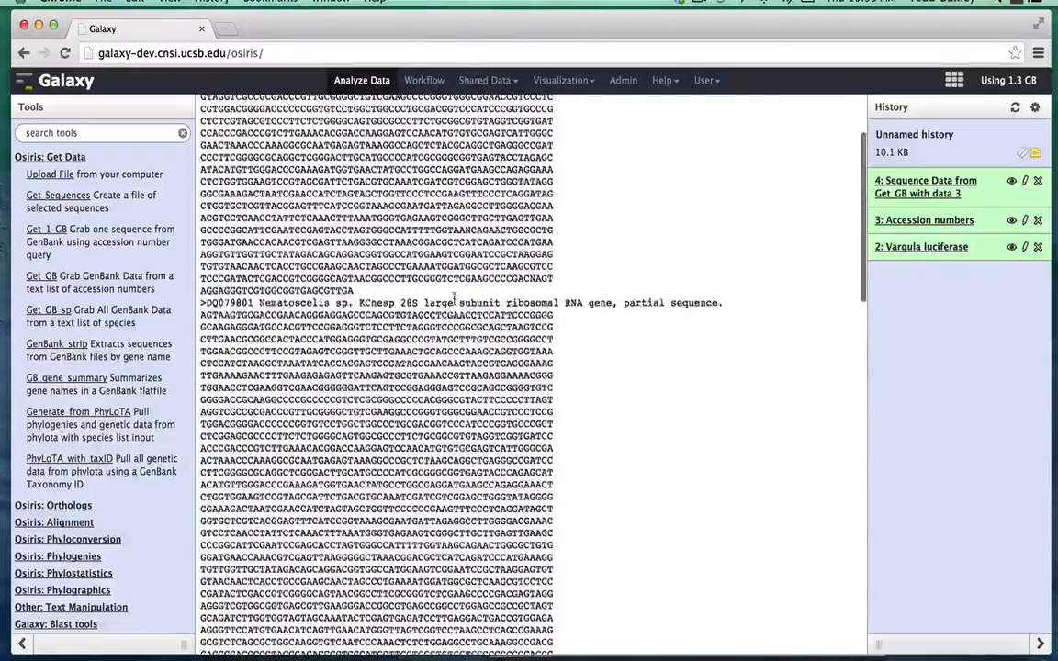
{"action": "scroll", "coordinate": [453, 299], "scroll_direction": "up", "scroll_amount": 3}
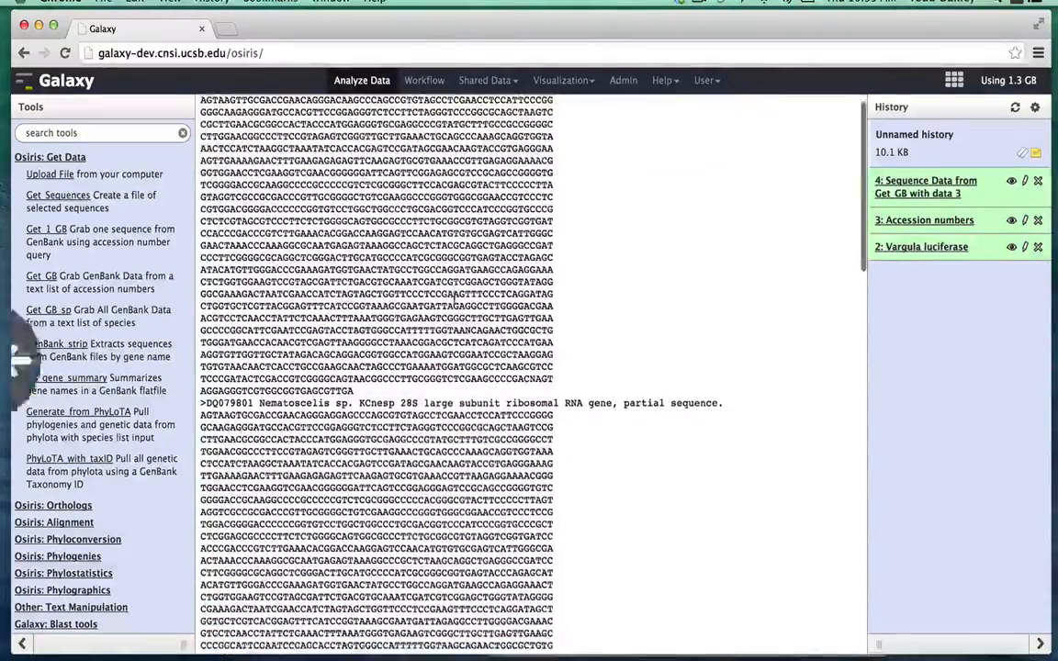
{"action": "scroll", "coordinate": [581, 294], "scroll_direction": "up", "scroll_amount": 1}
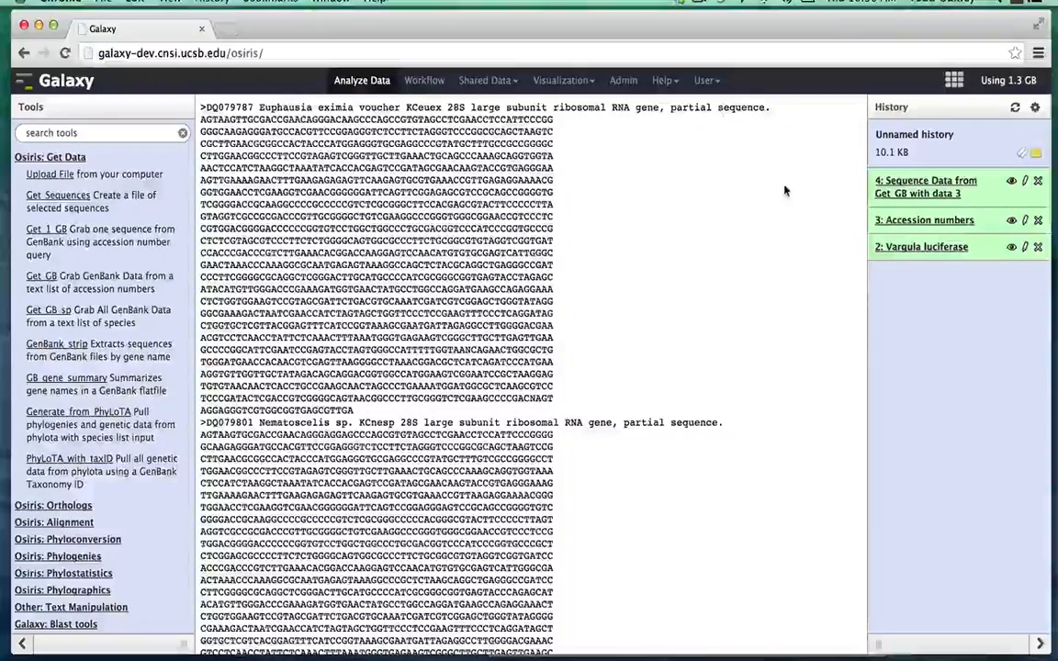
- Expand the Get_GB sequence dataset's details in the history and reopen its job form for another run
{"action": "left_click", "coordinate": [914, 182]}
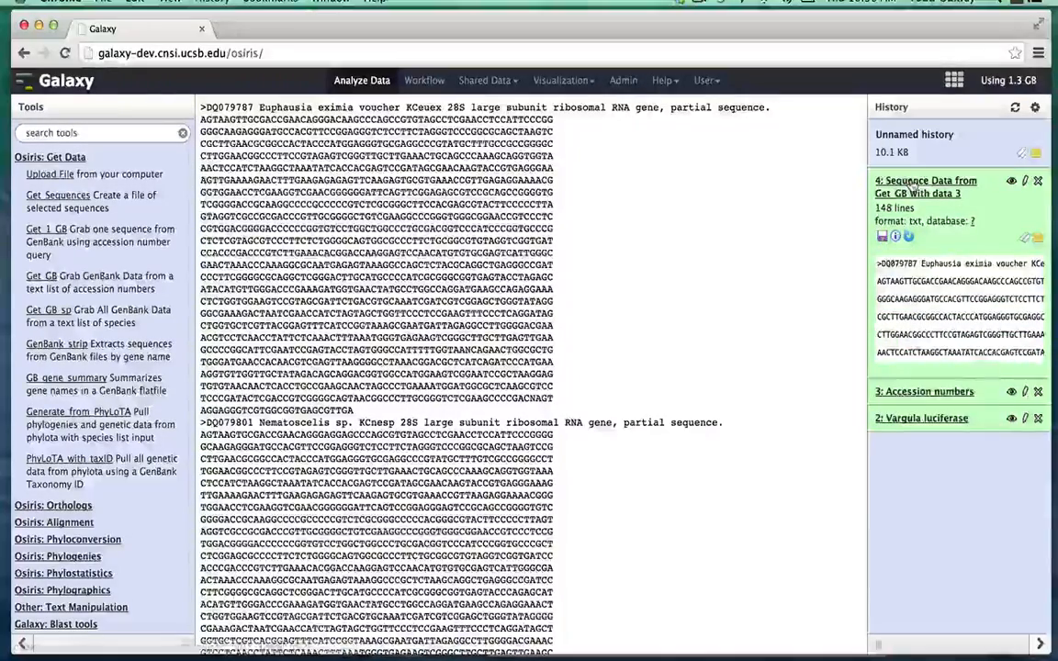
{"action": "left_click", "coordinate": [914, 183]}
{"action": "left_click", "coordinate": [914, 183]}
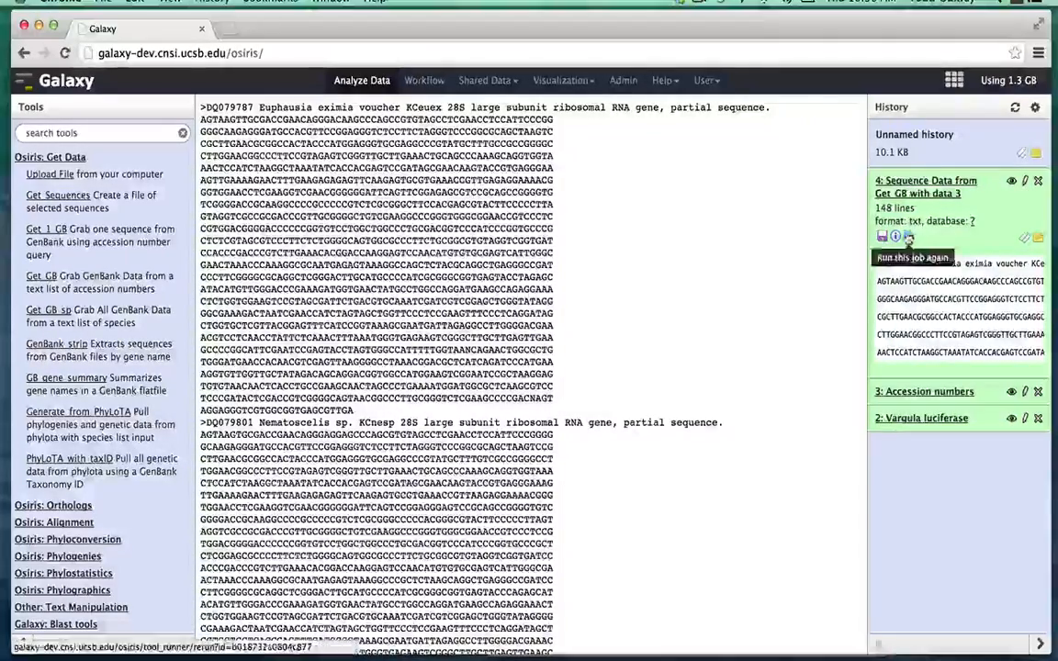
{"action": "left_click", "coordinate": [907, 237]}
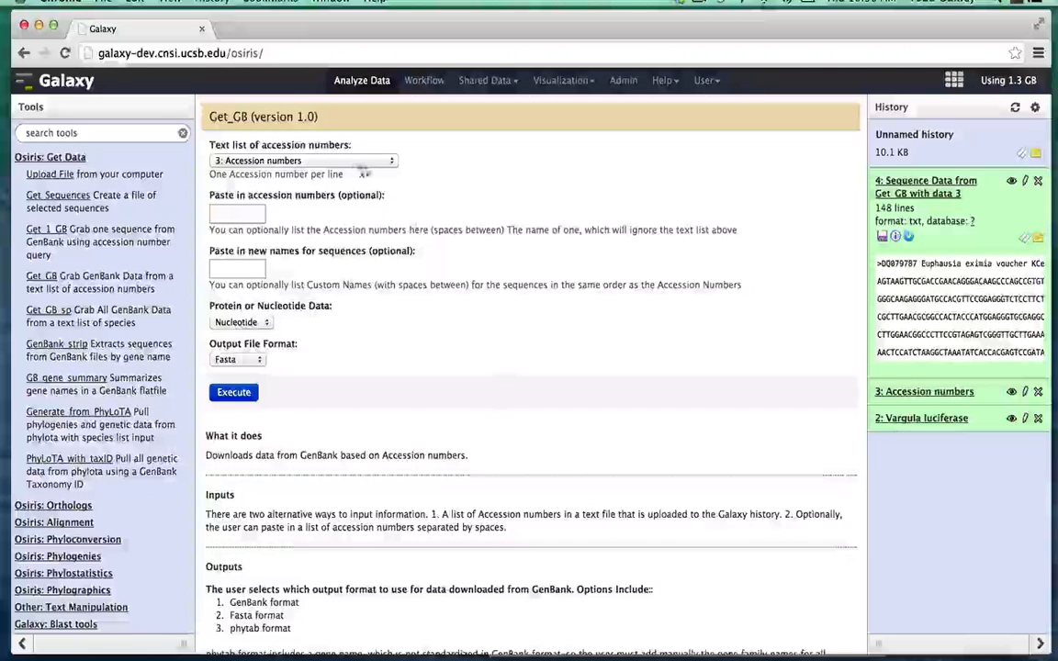
- Run Get_GB on the Accession numbers dataset with phytab output and gene name 28S, and view the resulting sequence data
{"action": "left_click", "coordinate": [232, 359]}
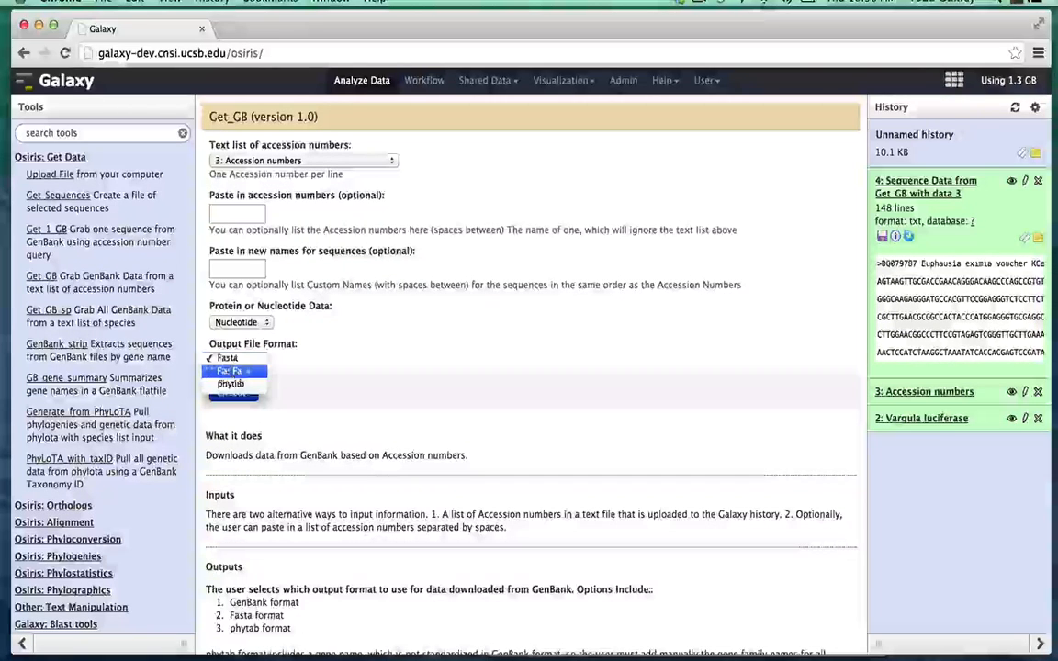
{"action": "left_click", "coordinate": [231, 384]}
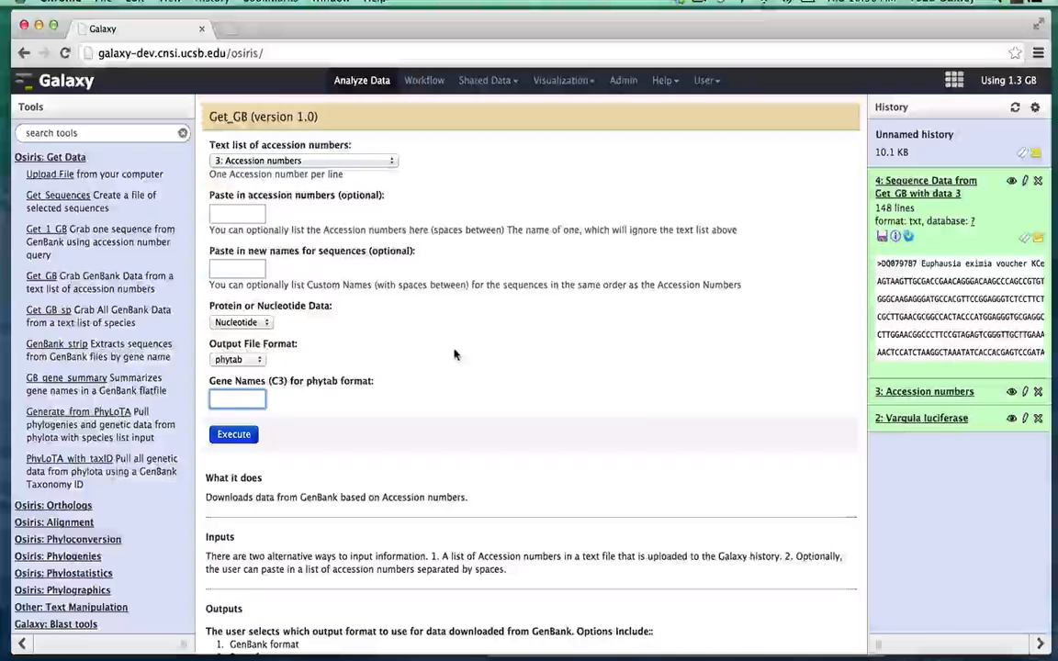
{"action": "type", "text": "28"}
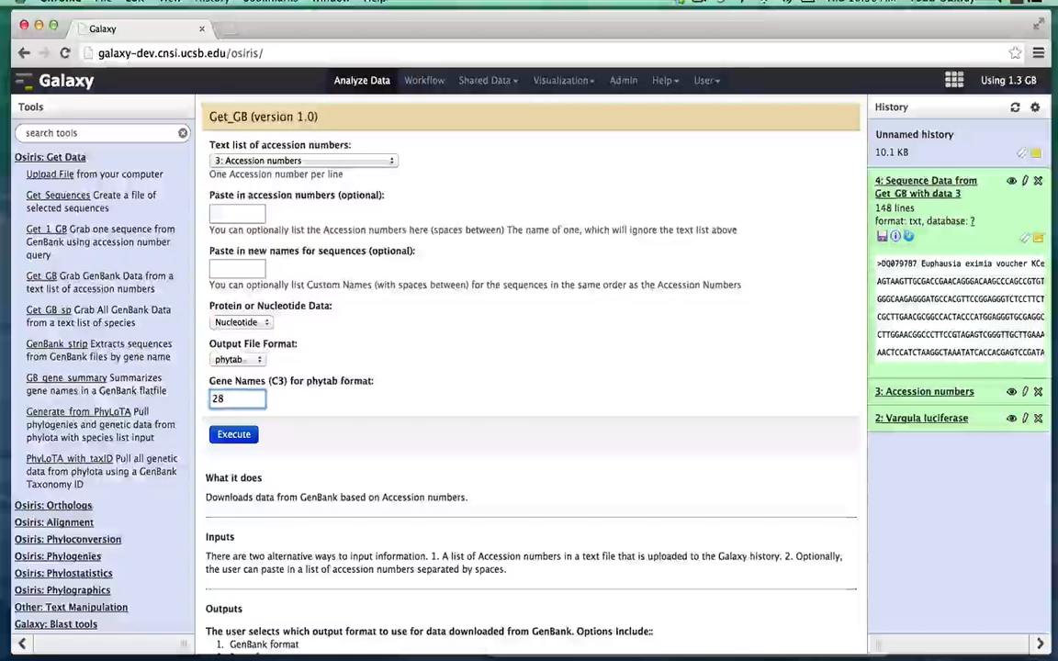
{"action": "type", "text": "S"}
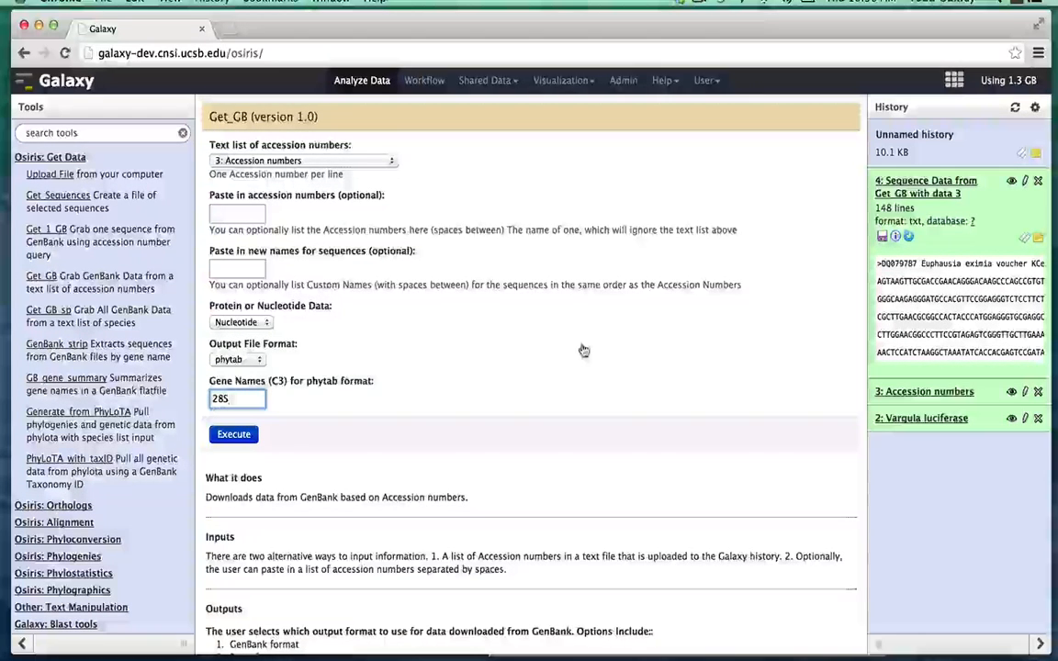
{"action": "left_click", "coordinate": [234, 436]}
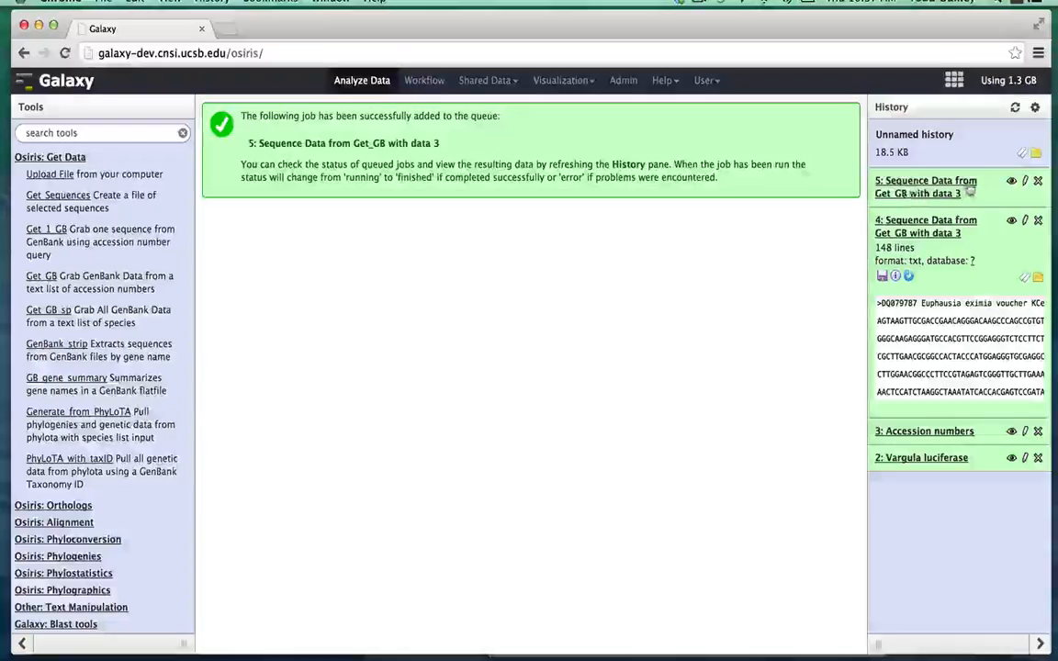
{"action": "left_click", "coordinate": [1010, 181]}
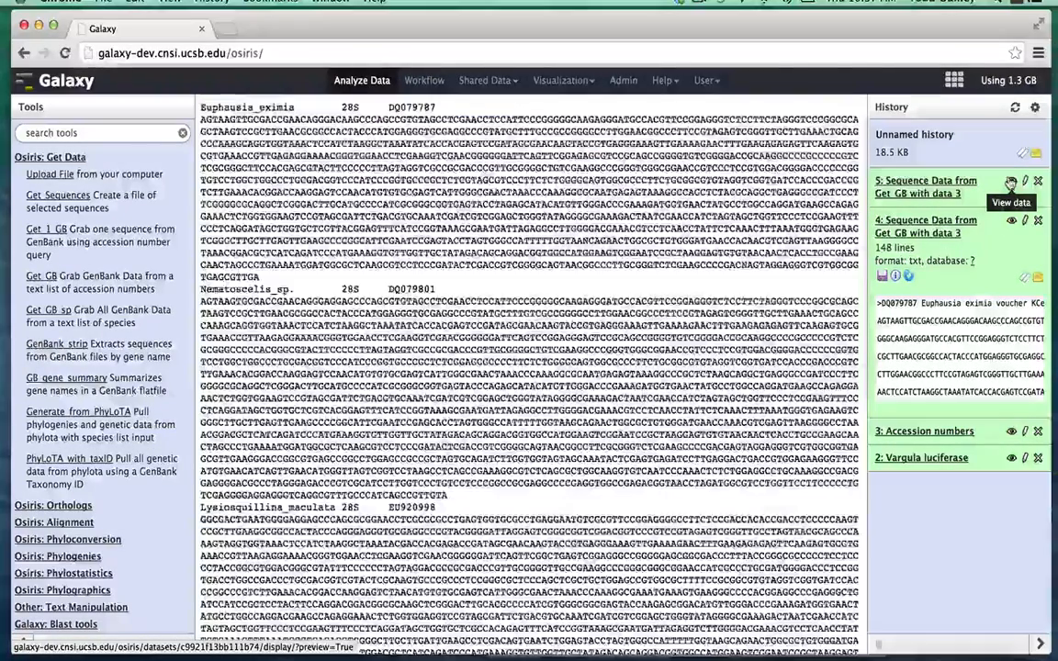